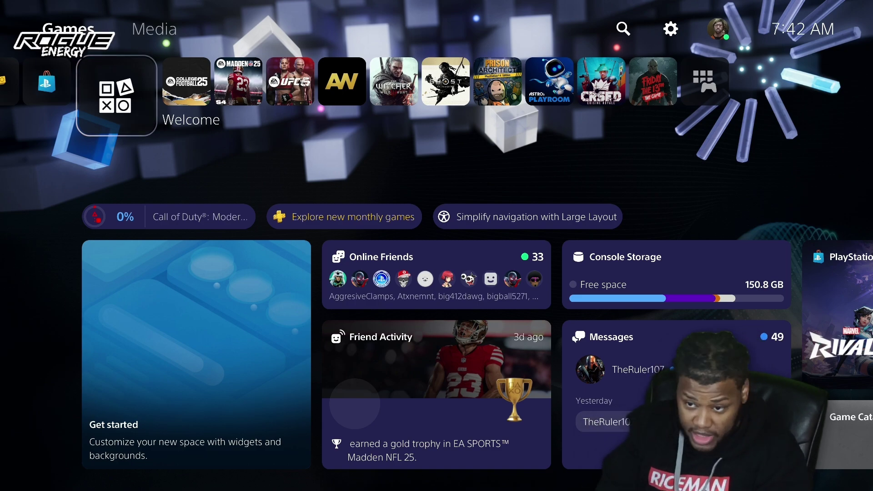
# Try broadcasting from the PS5 Create menu, then launch College Football 25 from the home screen.
pyautogui.press('Print')
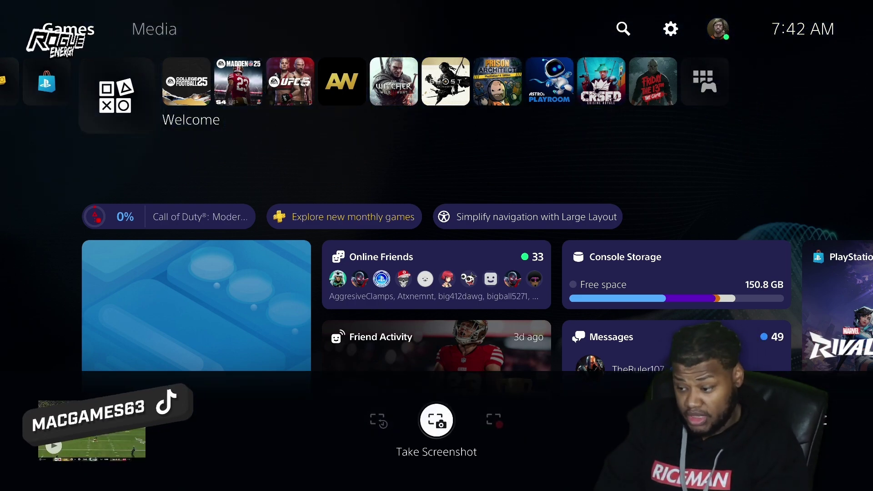
pyautogui.press('Return')
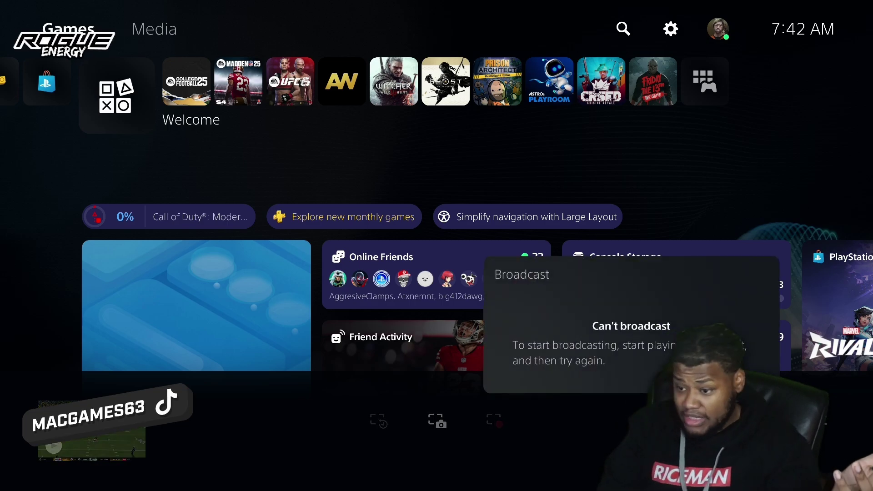
pyautogui.press('Escape')
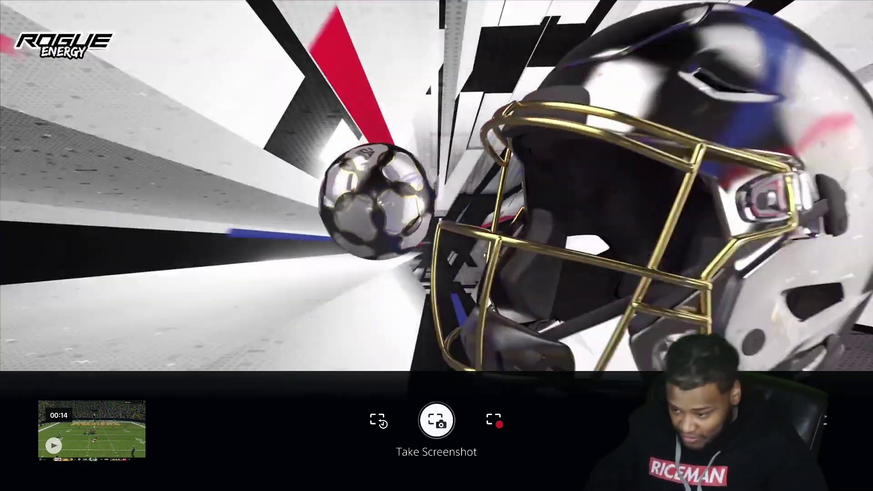
pyautogui.press('Return')
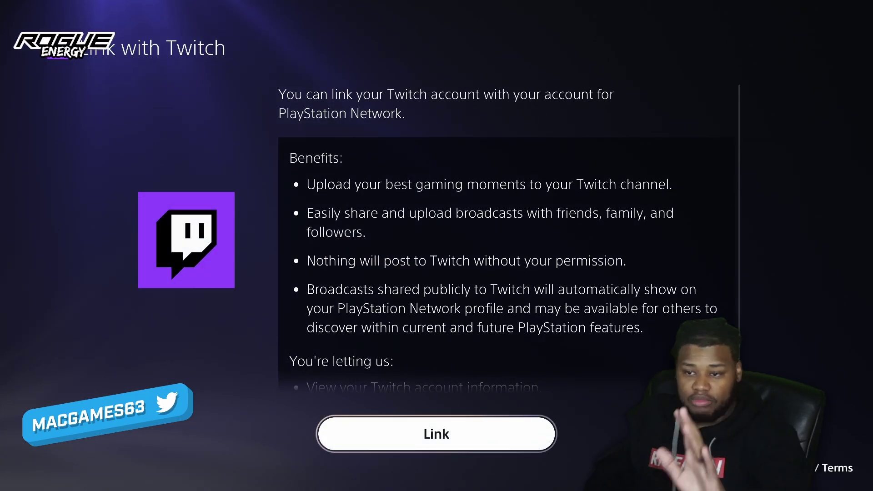
pyautogui.scroll(-2, 507, 241)
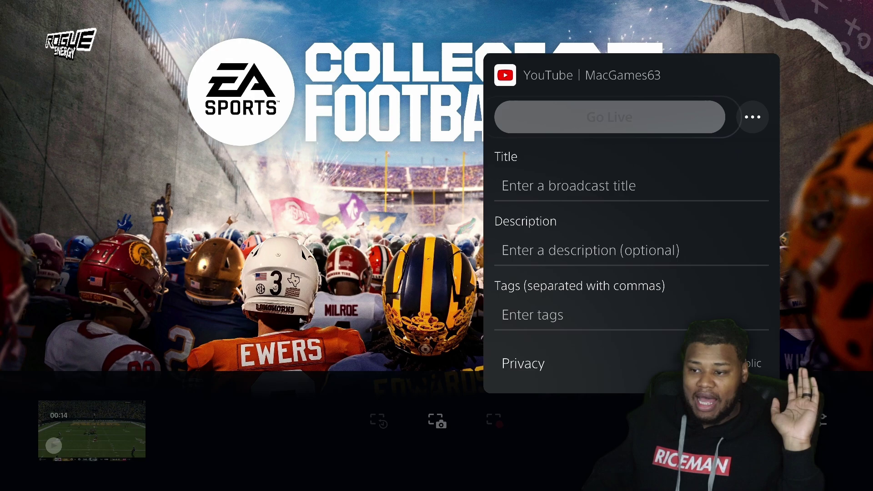
pyautogui.click(632, 186)
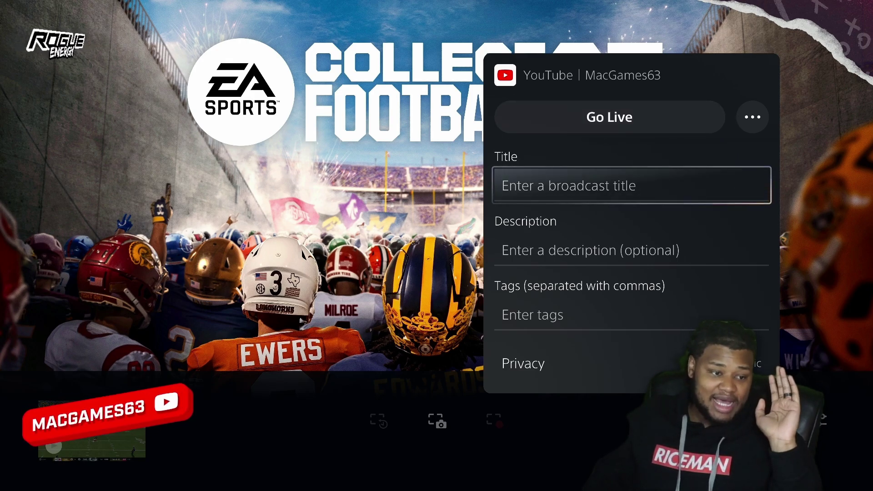
pyautogui.press('Down')
pyautogui.press('Down')
pyautogui.press('Down')
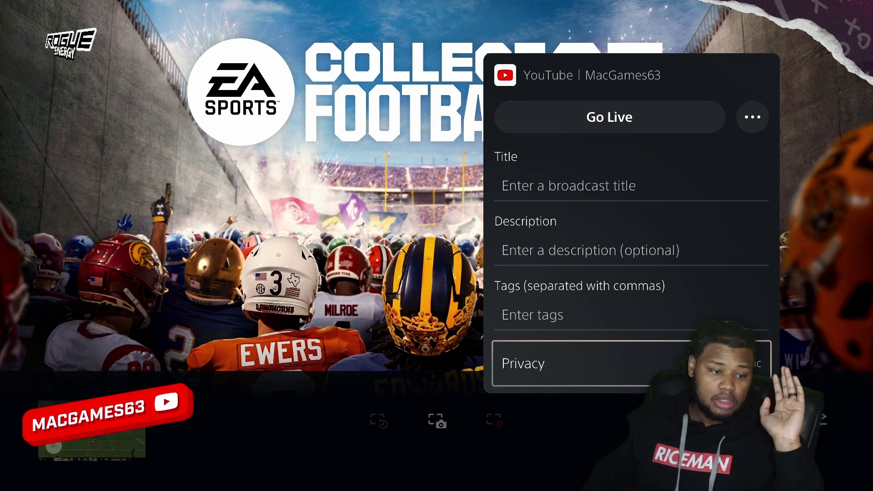
pyautogui.press('Up')
pyautogui.press('Up')
pyautogui.press('Up')
pyautogui.press('Escape')
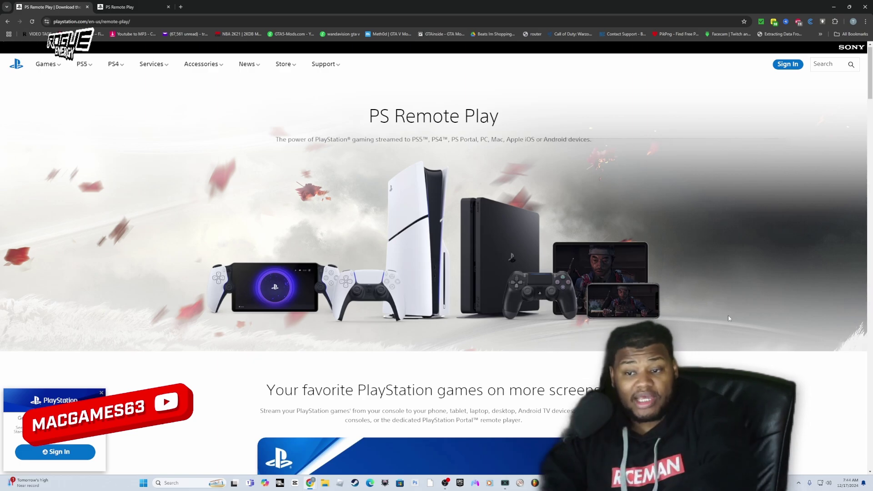
# Download PS Remote Play for Windows PC from the PlayStation website.
pyautogui.scroll(-15, 674, 354)
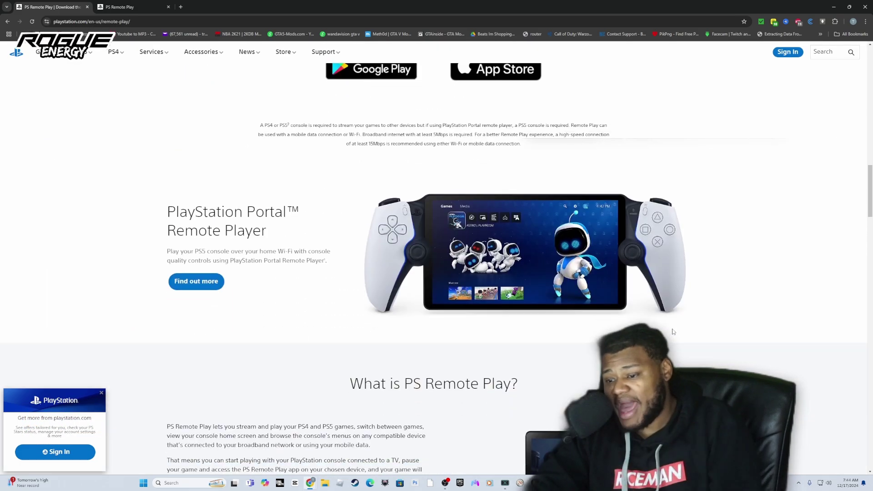
pyautogui.scroll(-10, 673, 331)
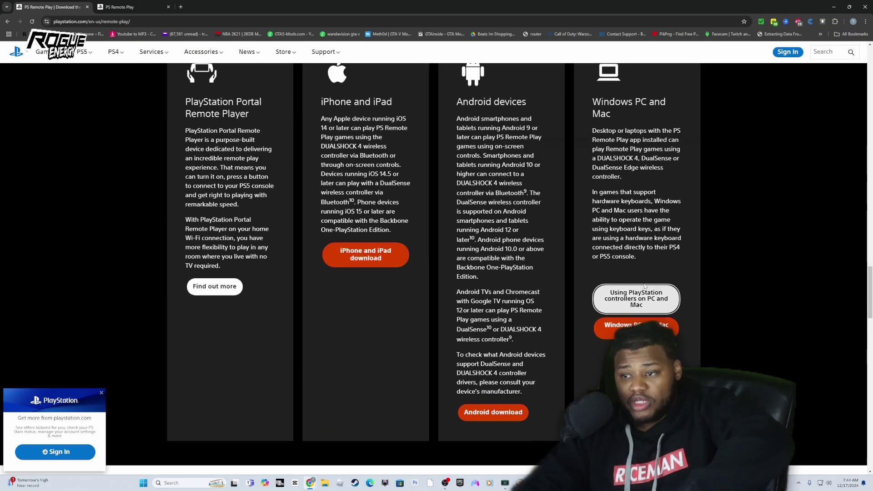
pyautogui.scroll(-2, 663, 228)
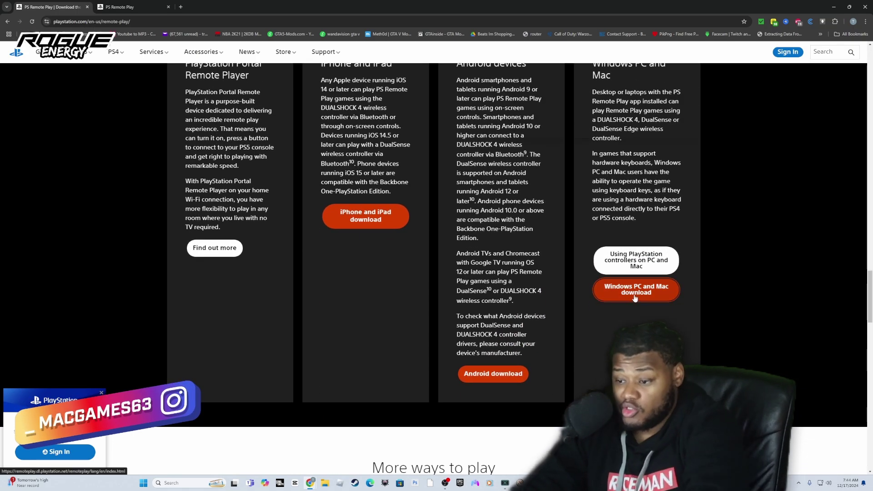
pyautogui.click(635, 296)
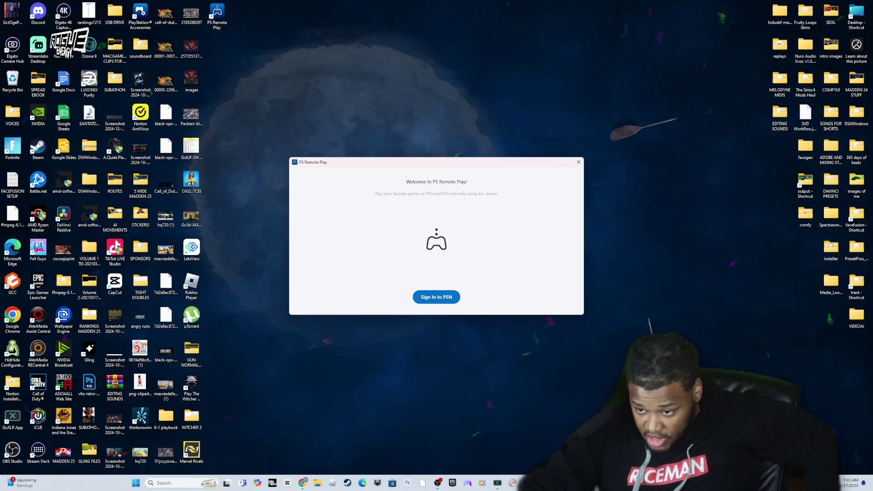
# Sign in to PSN, pick PS5 and start the internet search, then bring OBS forward.
pyautogui.click(437, 297)
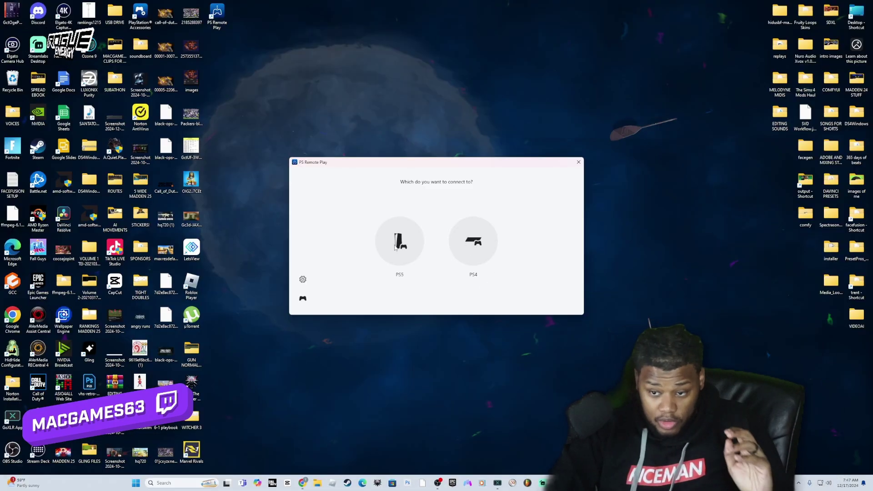
pyautogui.click(401, 259)
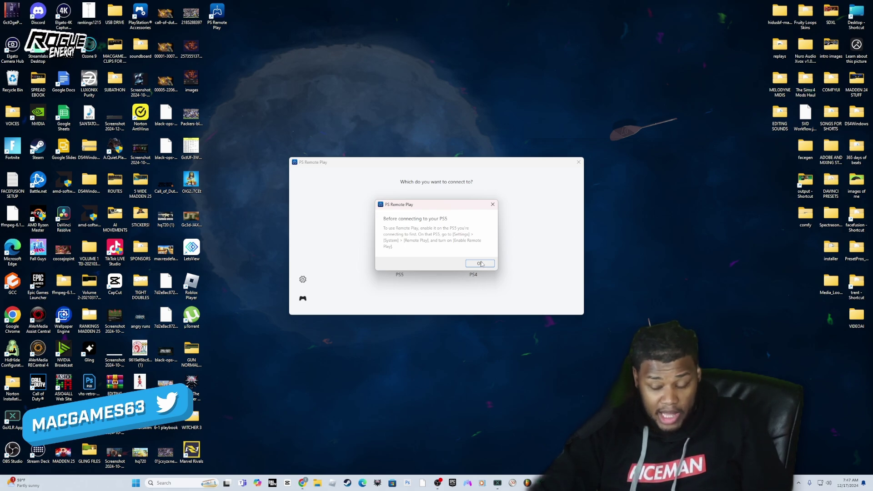
pyautogui.click(480, 264)
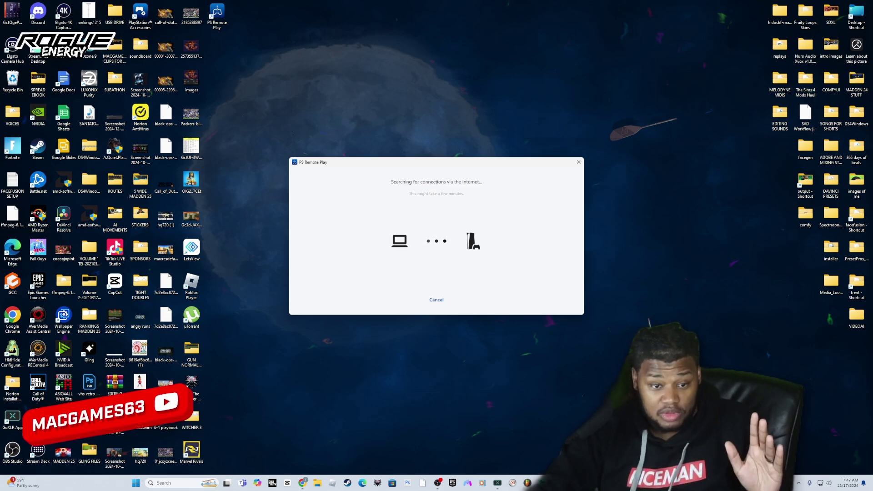
pyautogui.moveTo(0, 9); pyautogui.dragTo(590, 78)
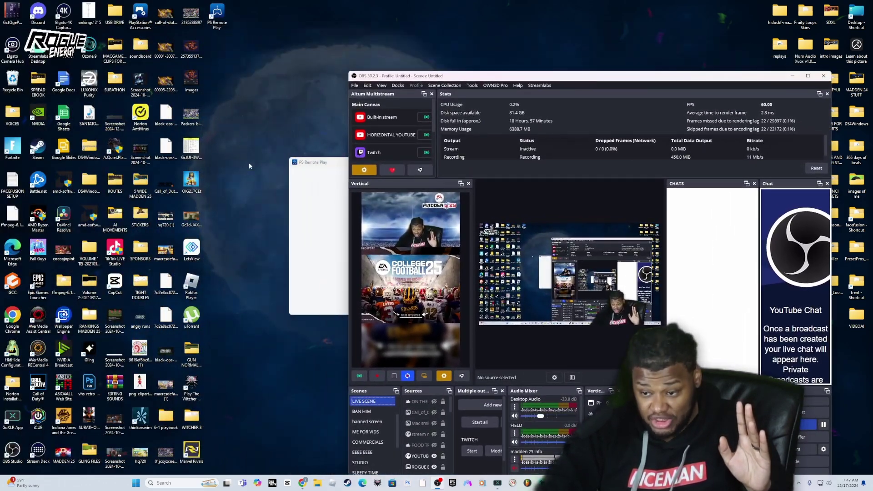
# Maximise OBS, select the LIVE SCENE scene and bring up the add-source list.
pyautogui.click(315, 165)
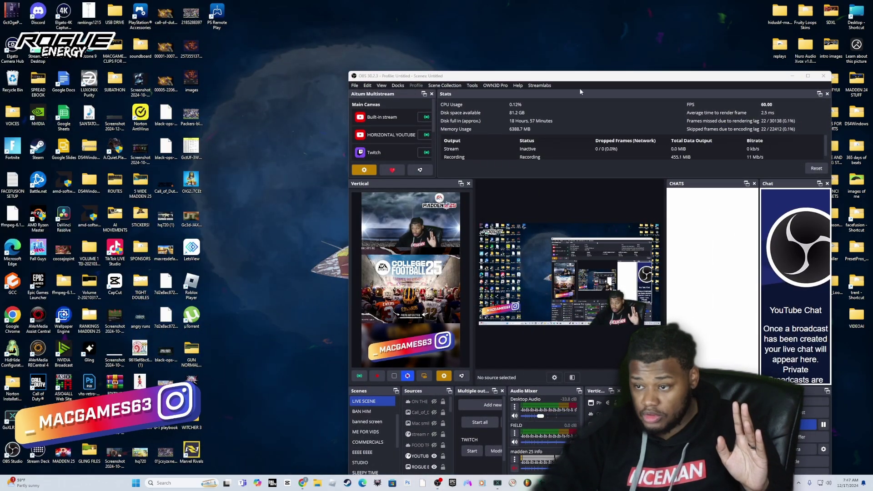
pyautogui.doubleClick(580, 76)
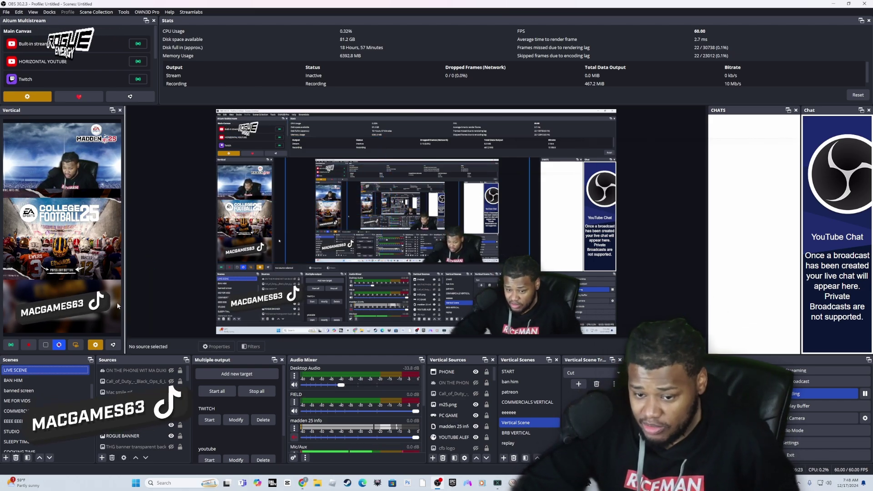
pyautogui.click(47, 371)
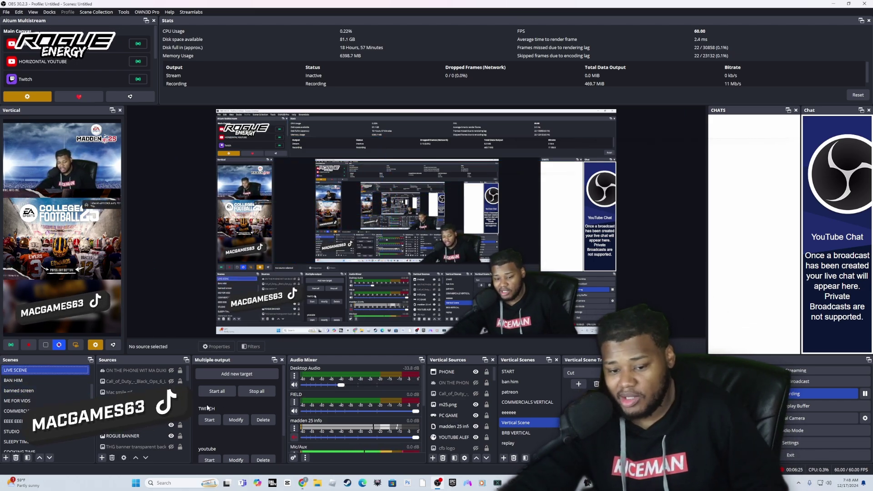
pyautogui.click(102, 458)
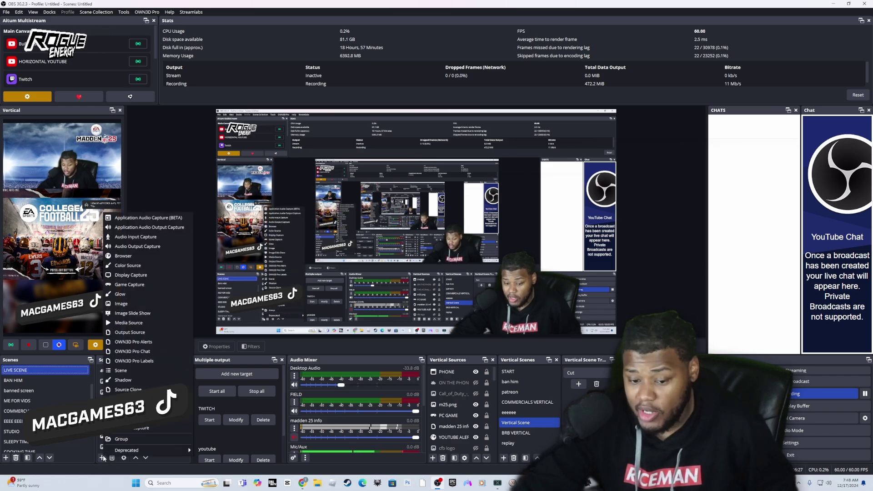
# Create an Audio Input Capture source, leave its properties unchanged, then delete it from LIVE SCENE.
pyautogui.click(147, 239)
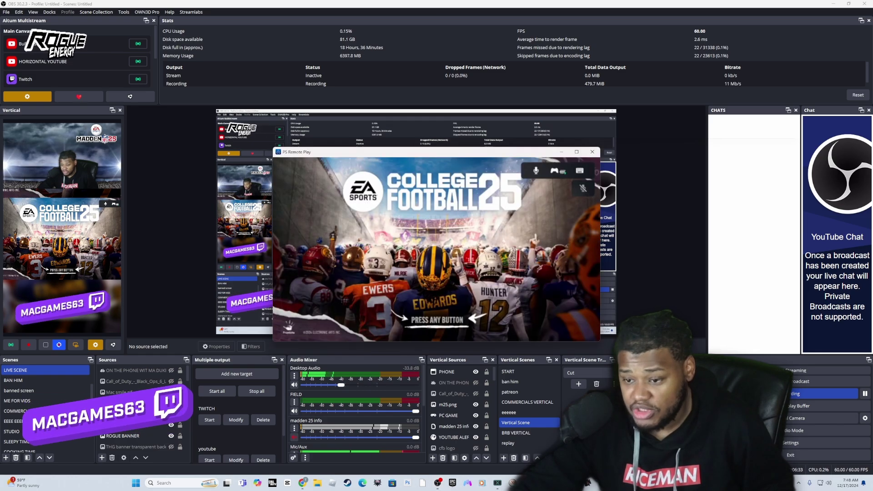
pyautogui.hotkey('alt', 'Tab')
pyautogui.hotkey('alt', 'Tab')
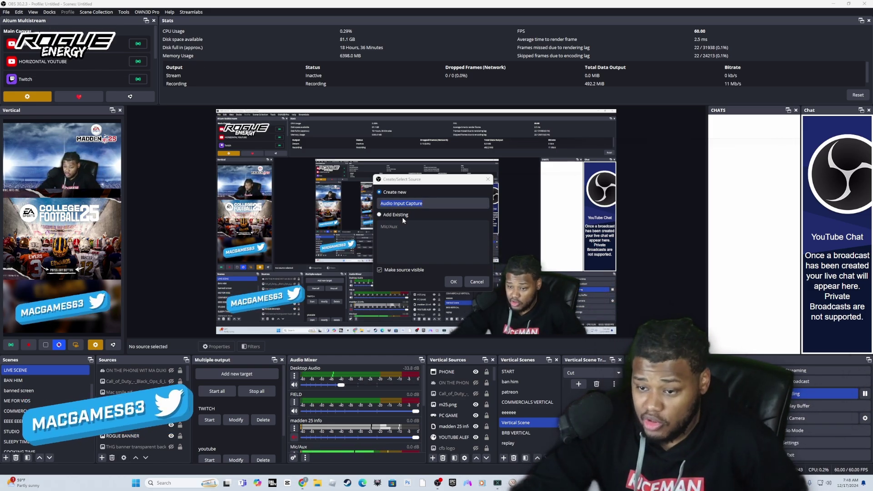
pyautogui.click(454, 282)
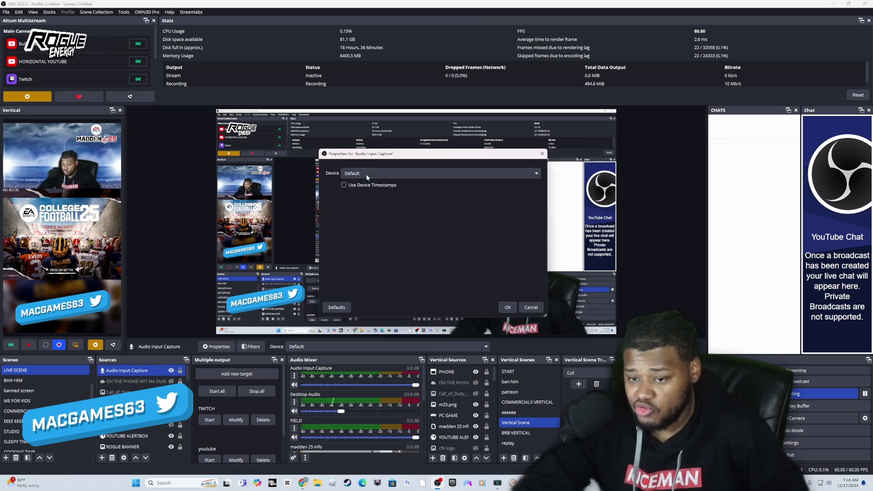
pyautogui.click(368, 175)
pyautogui.click(375, 224)
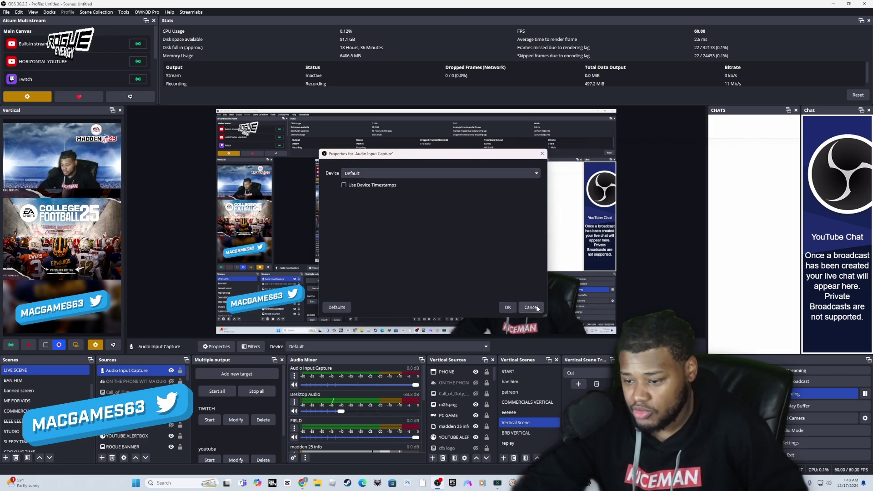
pyautogui.click(507, 307)
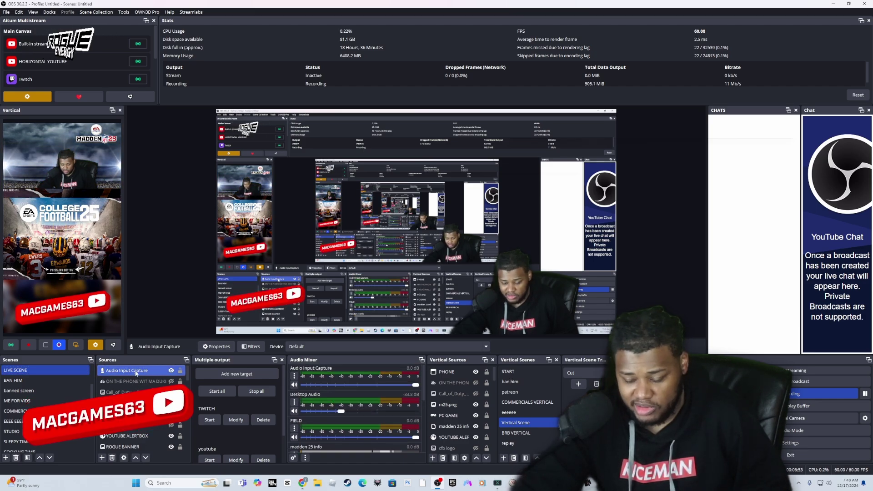
pyautogui.press('Delete')
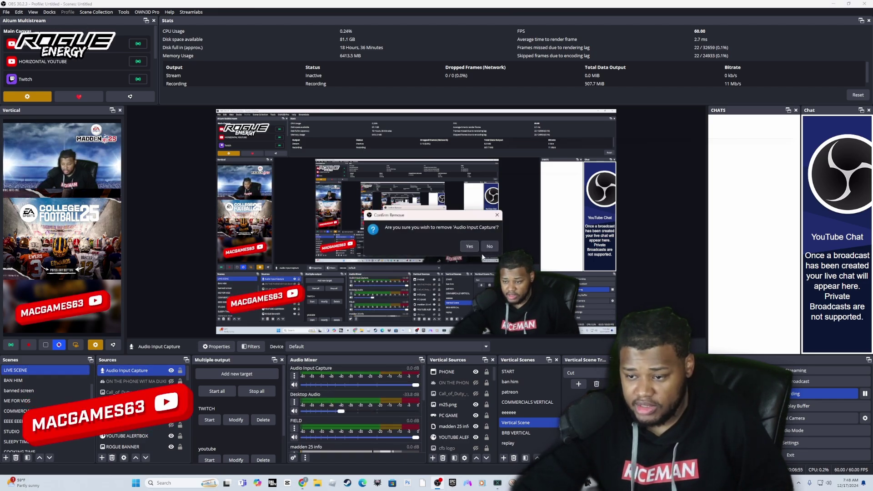
pyautogui.click(464, 248)
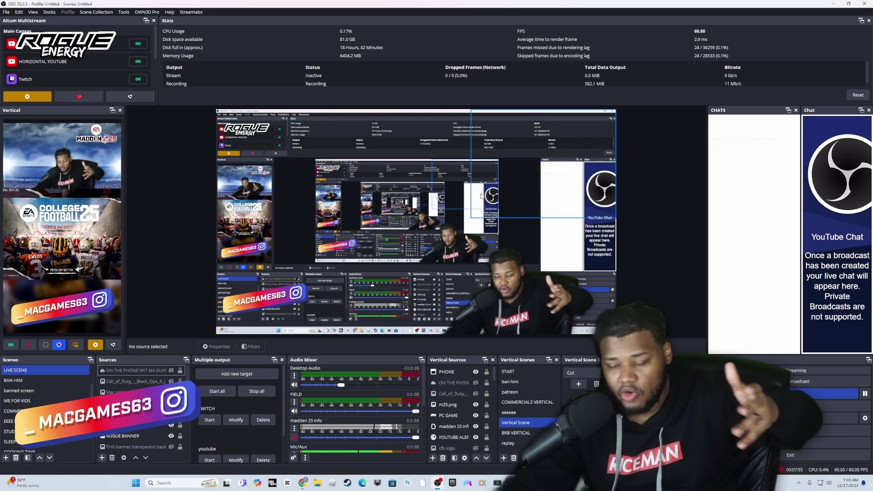
# Add a Window Capture source named 'remote play', then minimise OBS to show the game.
pyautogui.hotkey('alt', 'Tab')
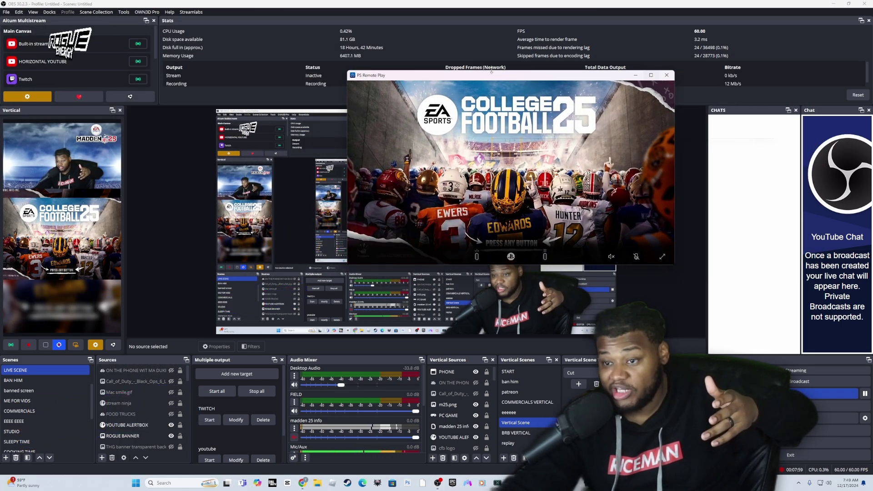
pyautogui.hotkey('alt', 'Tab')
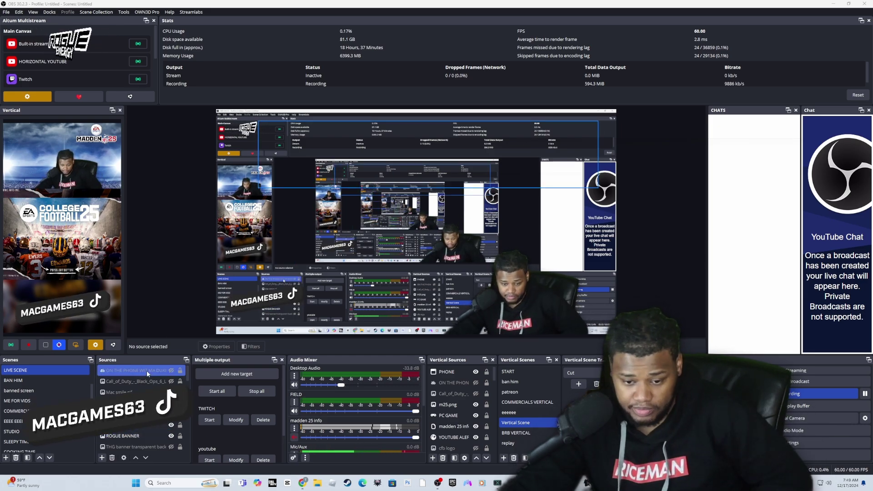
pyautogui.click(102, 458)
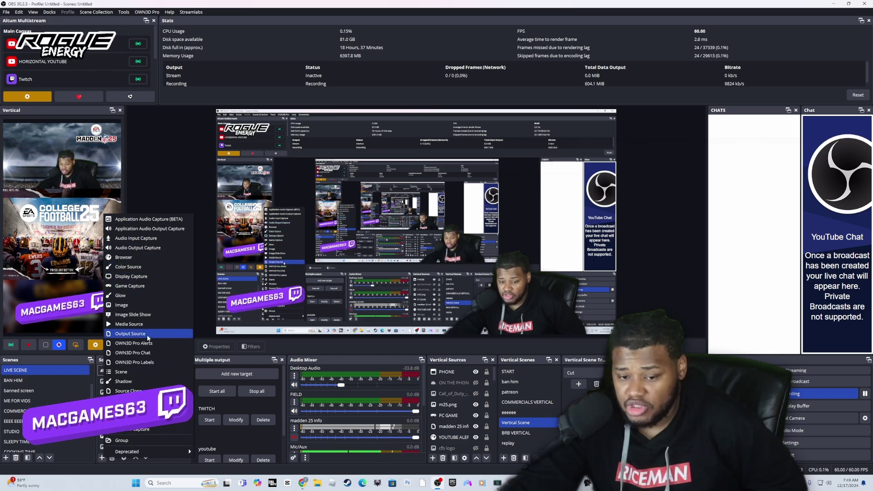
pyautogui.click(150, 429)
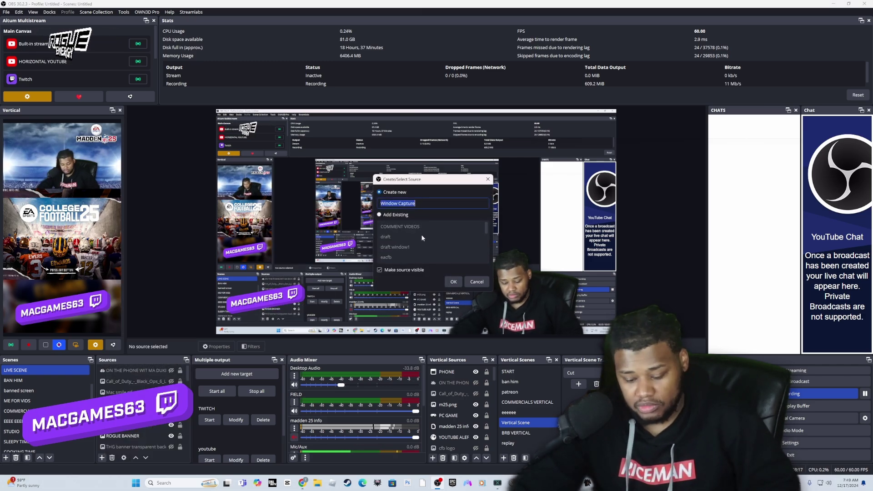
pyautogui.write('remote play')
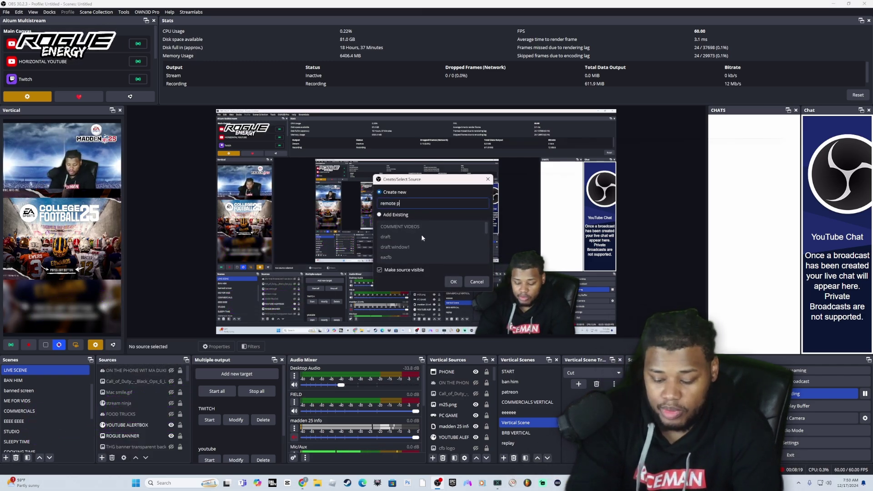
pyautogui.click(453, 282)
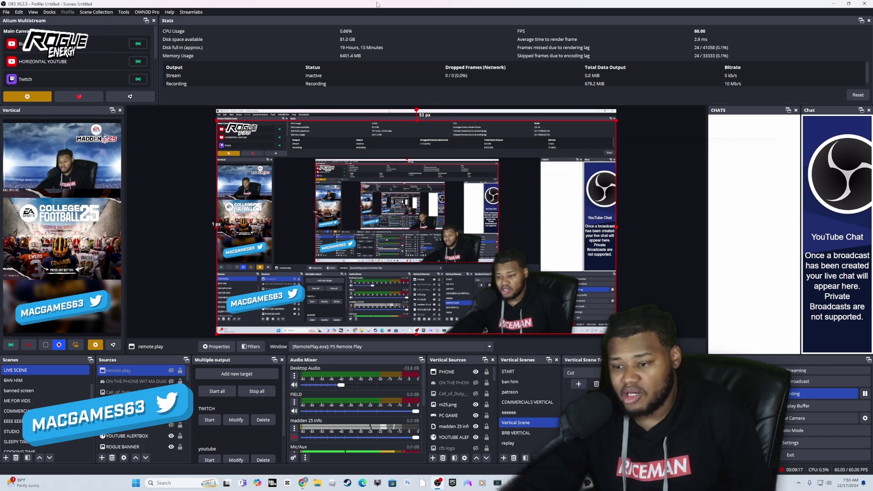
pyautogui.press('super+d')
pyautogui.hotkey('alt', 'Tab')
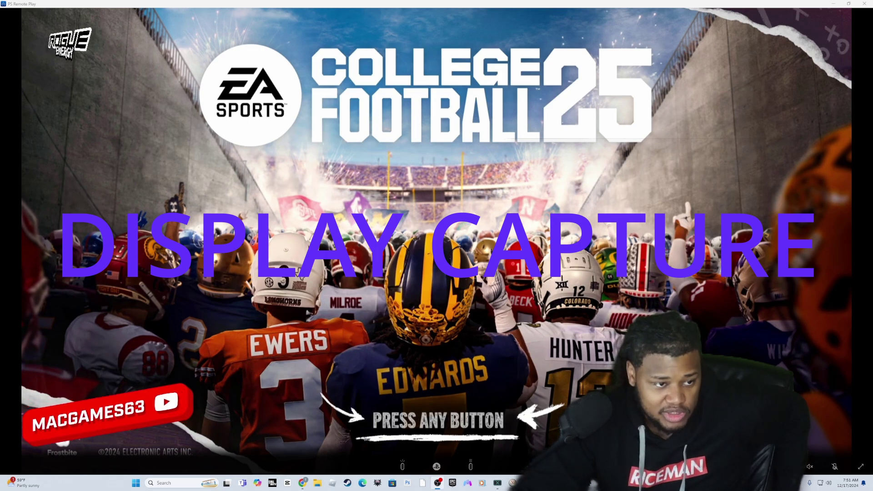
# Switch between OBS and the PS Remote Play game screen, ending back in OBS.
pyautogui.hotkey('alt', 'Tab')
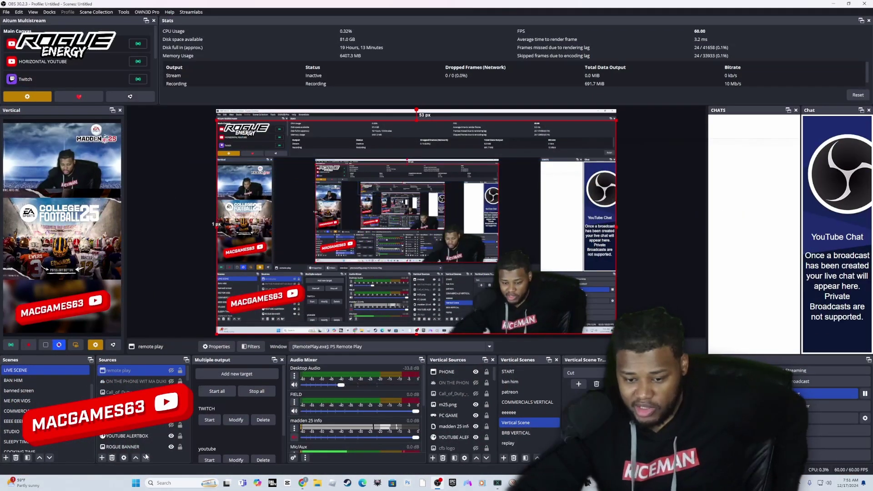
pyautogui.scroll(-5, 137, 410)
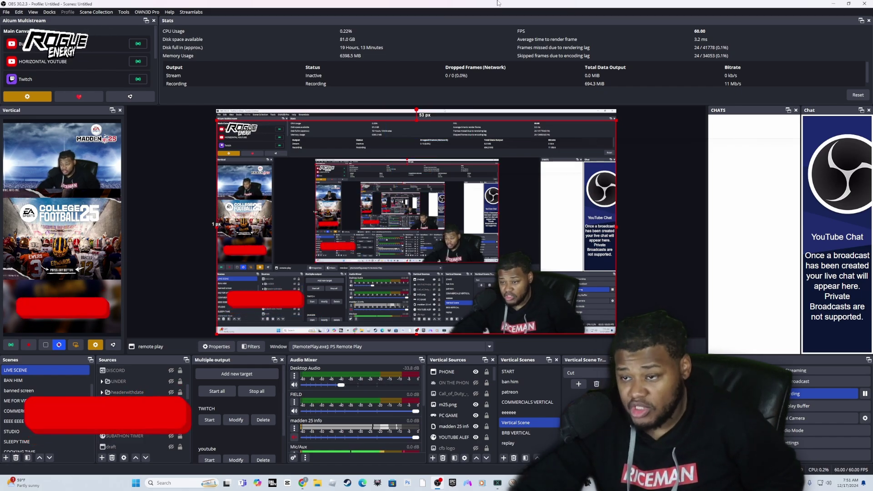
pyautogui.hotkey('alt', 'Tab')
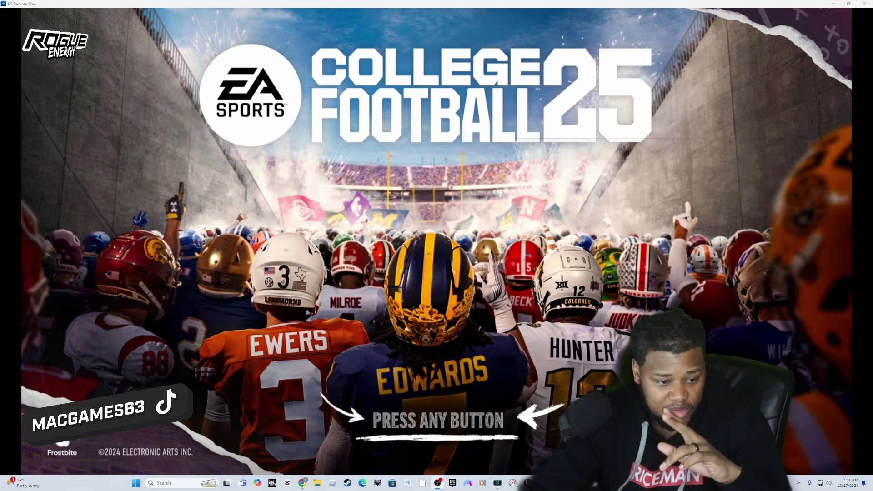
pyautogui.hotkey('alt', 'Tab')
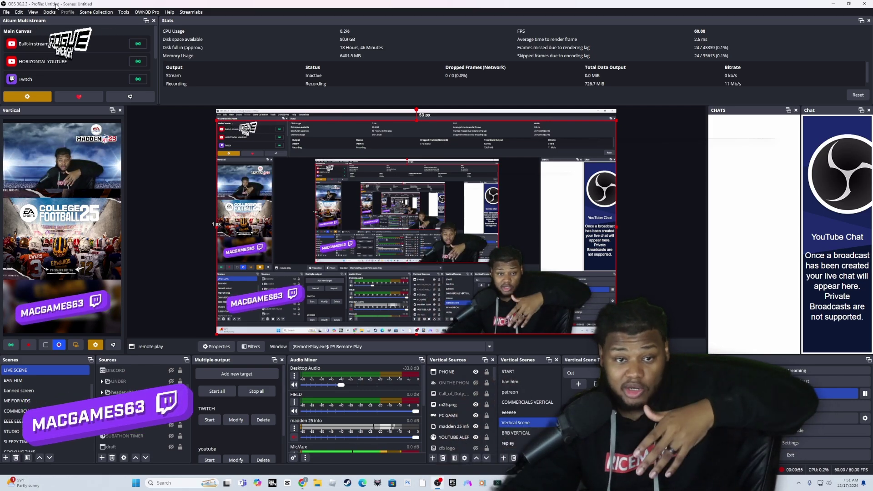
# Confirm in Settings that streaming uses YouTube - RTMPS with a connected account.
pyautogui.click(6, 12)
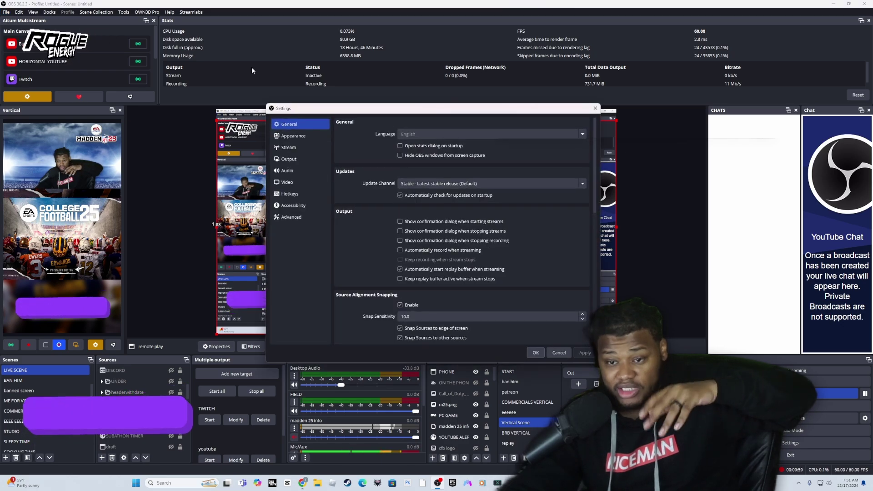
pyautogui.click(295, 148)
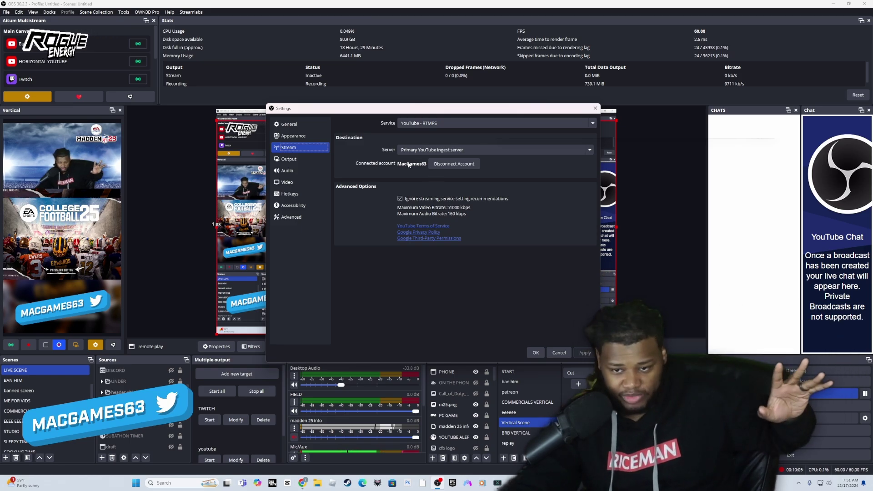
pyautogui.click(594, 109)
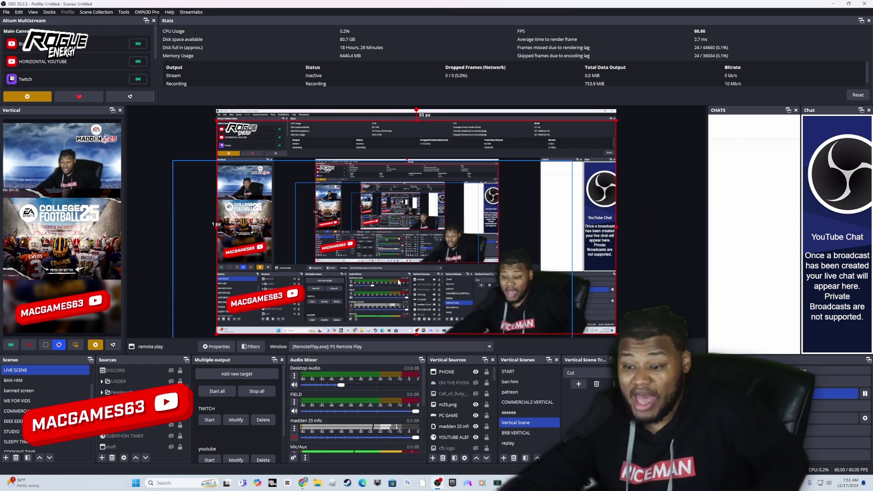
pyautogui.click(103, 458)
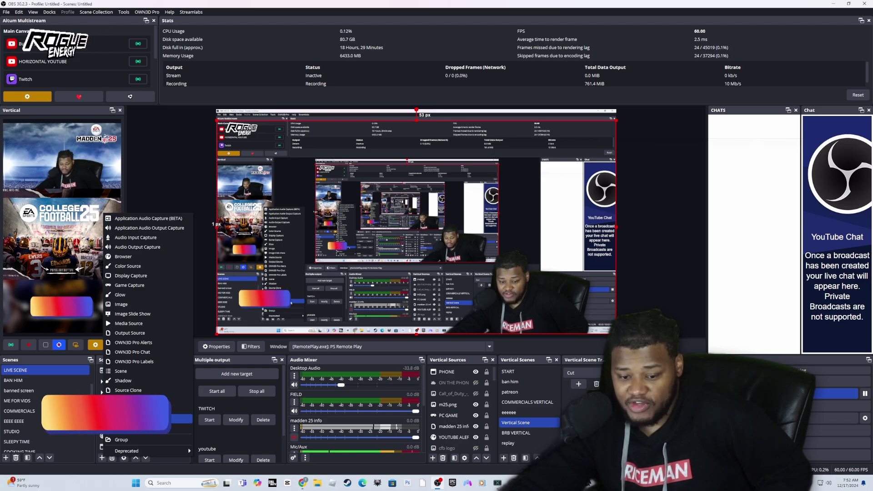
# Add a Video Capture Device source using the AVerMedia HD Capture GC573 1 card and select it.
pyautogui.click(139, 422)
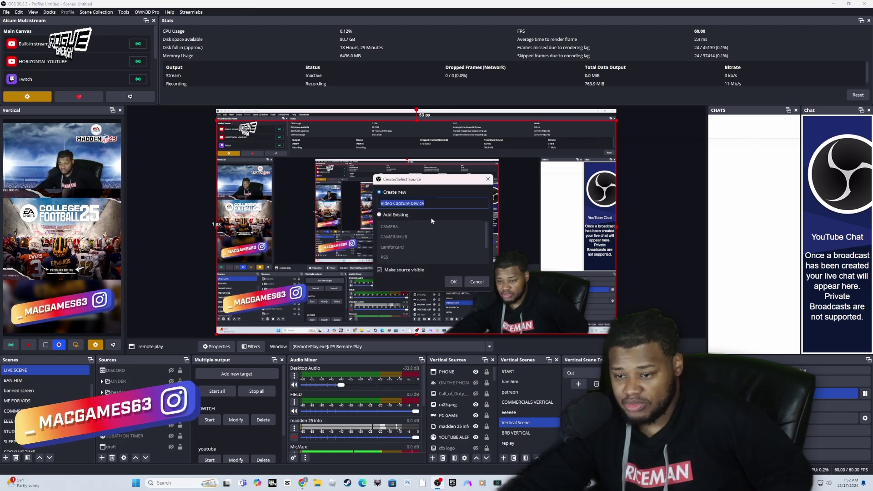
pyautogui.click(453, 282)
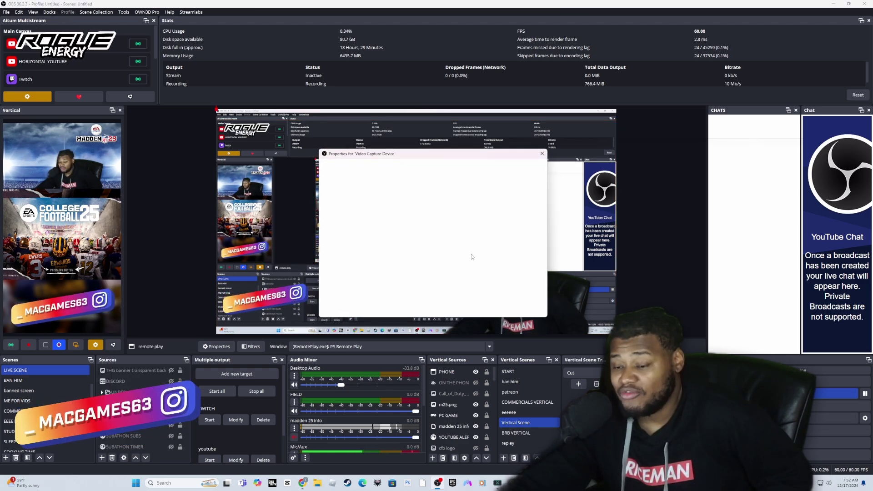
pyautogui.click(322, 207)
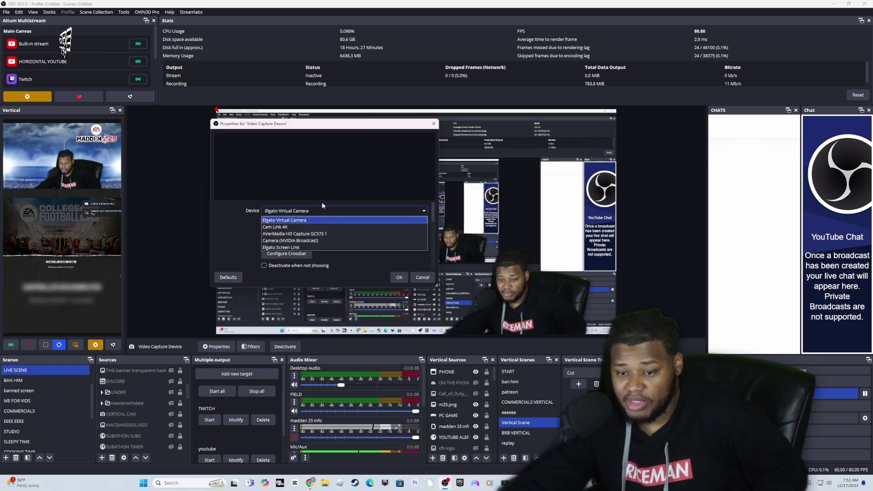
pyautogui.click(300, 234)
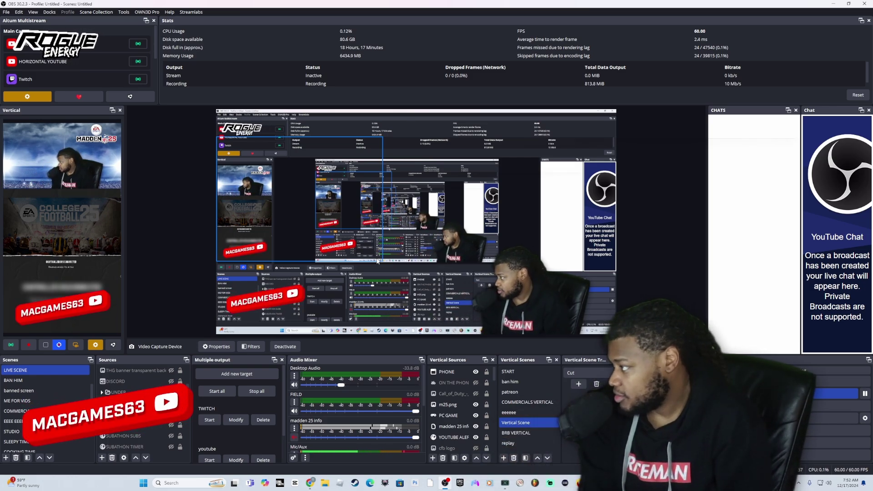
pyautogui.click(390, 247)
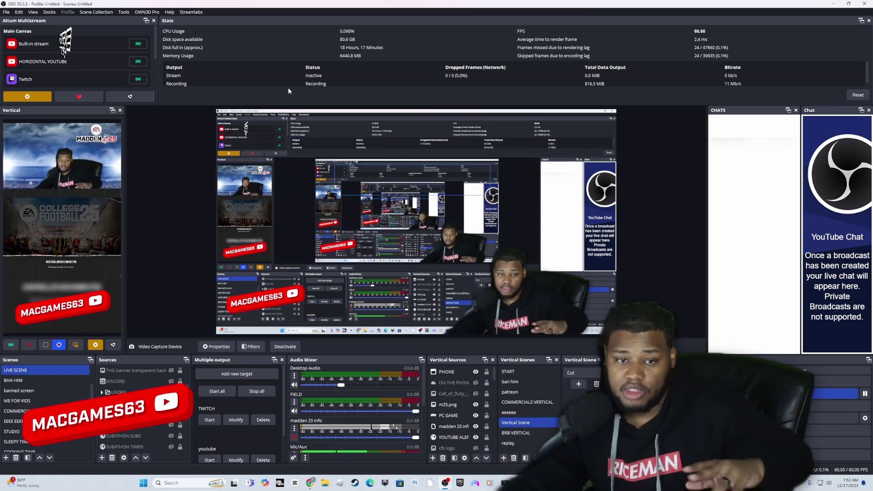